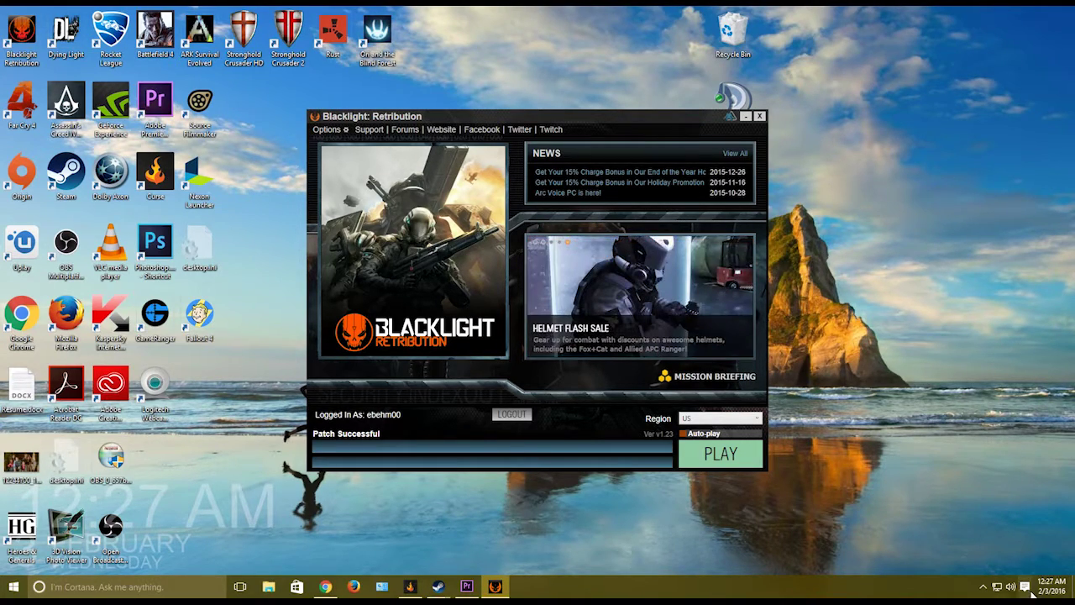
Step: Open File Explorer and go to the Local Disk (C:) drive
mouse_move(1051, 586)
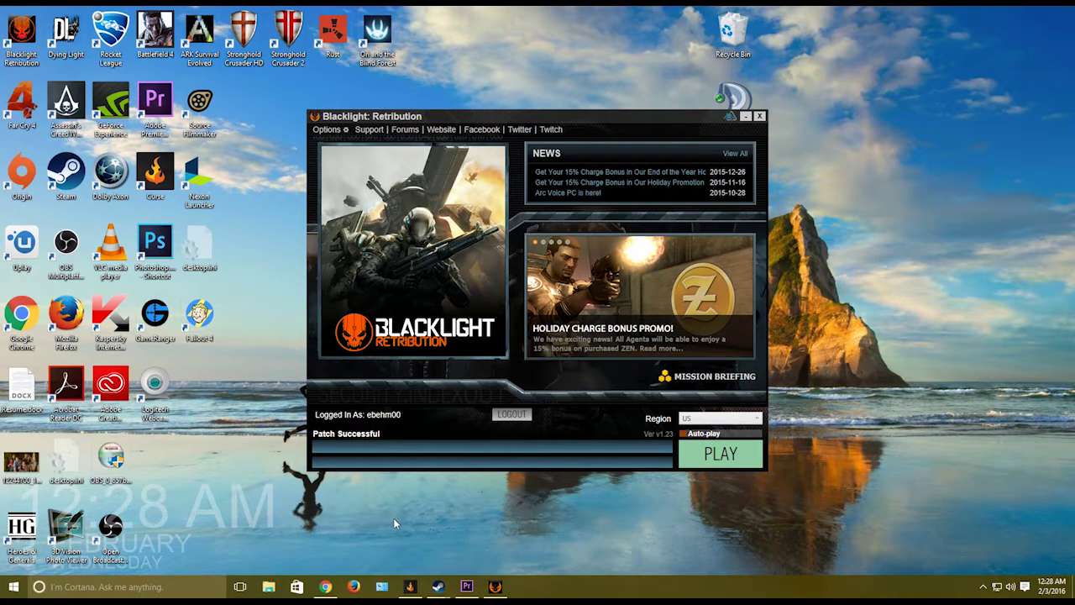
left_click(267, 586)
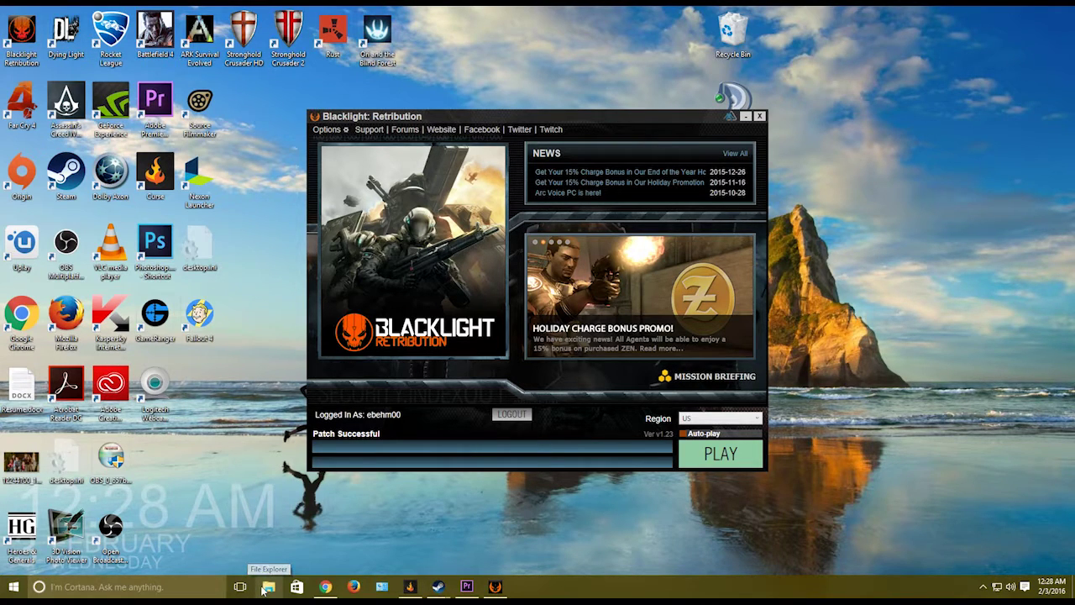
left_click(243, 246)
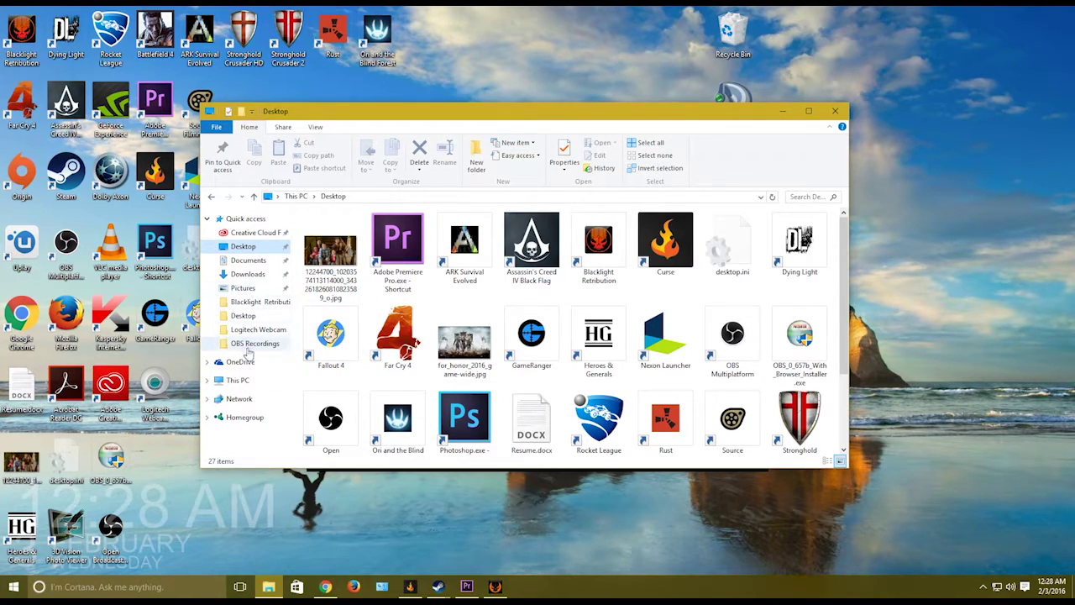
left_click(237, 381)
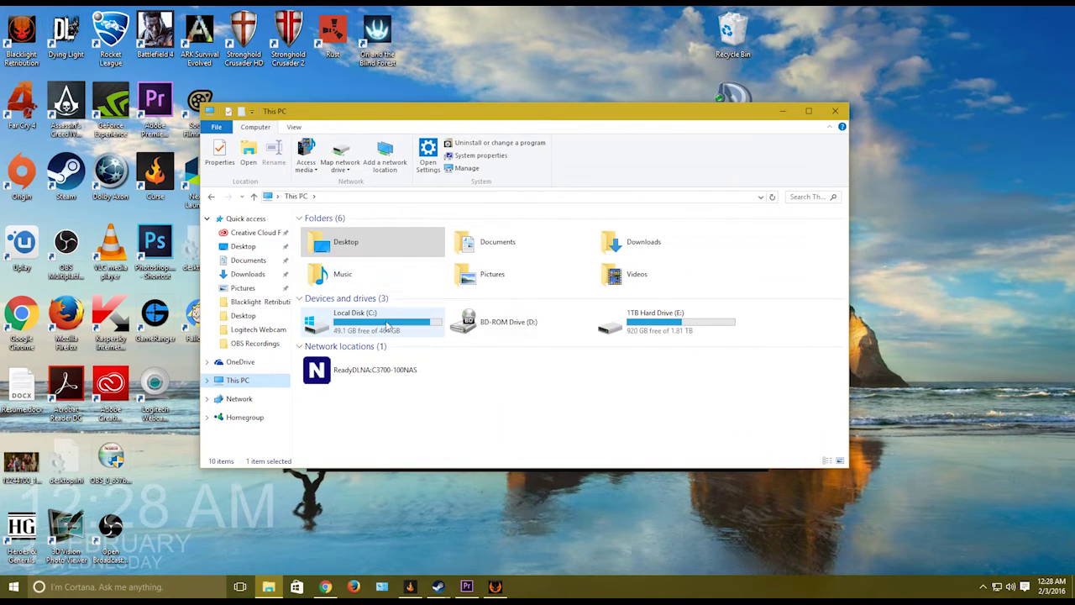
left_click(387, 326)
double_click(387, 326)
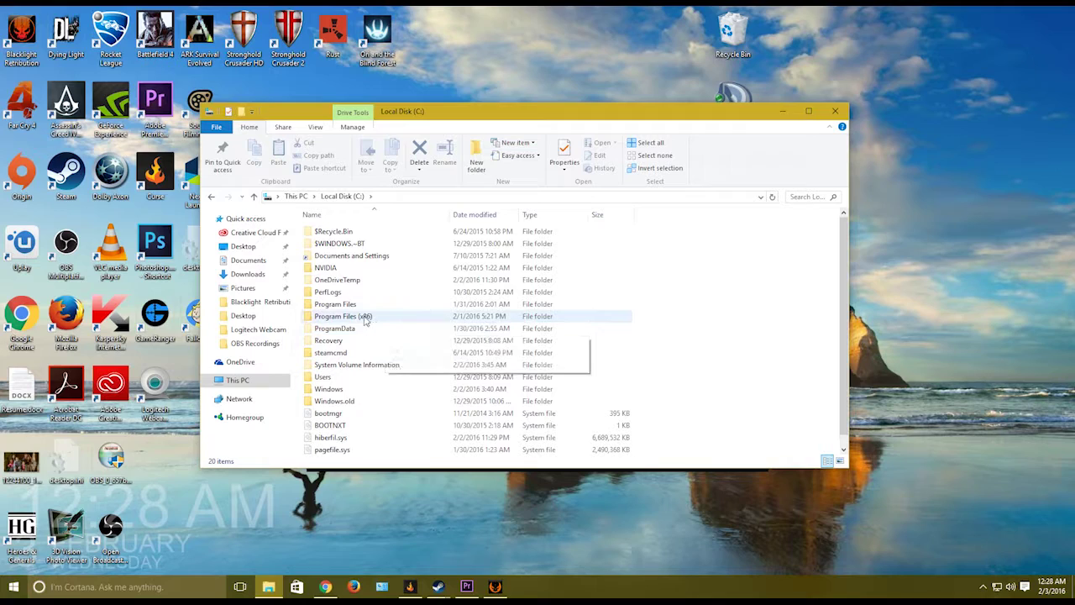
Step: Go to Program Files (x86)\Steam\steamapps\common\blacklightretribution and select the Redist folder
double_click(364, 317)
scroll(348, 395, "down", 5)
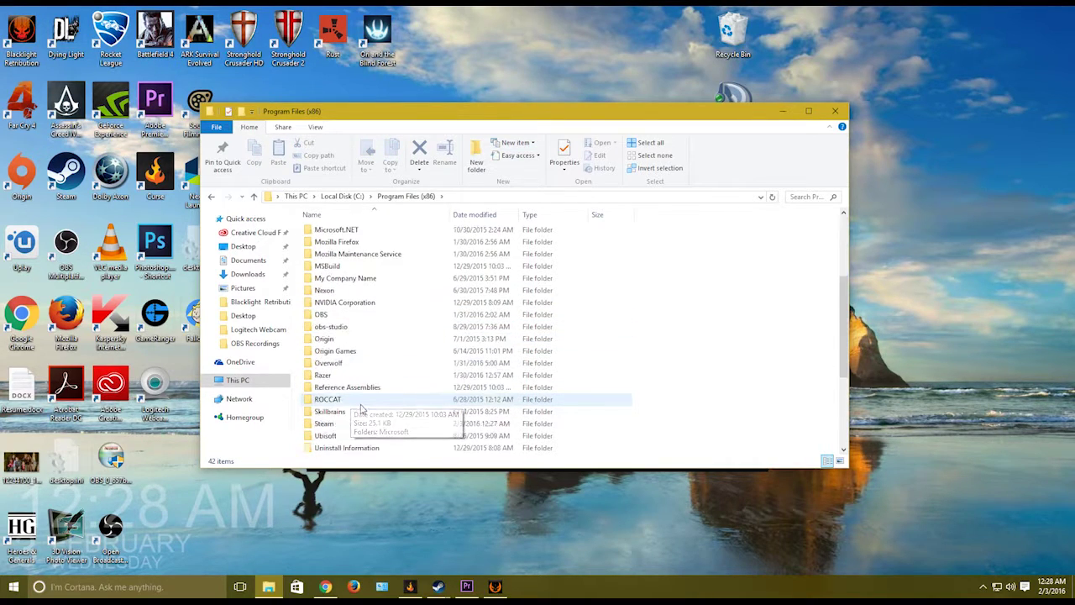
double_click(324, 388)
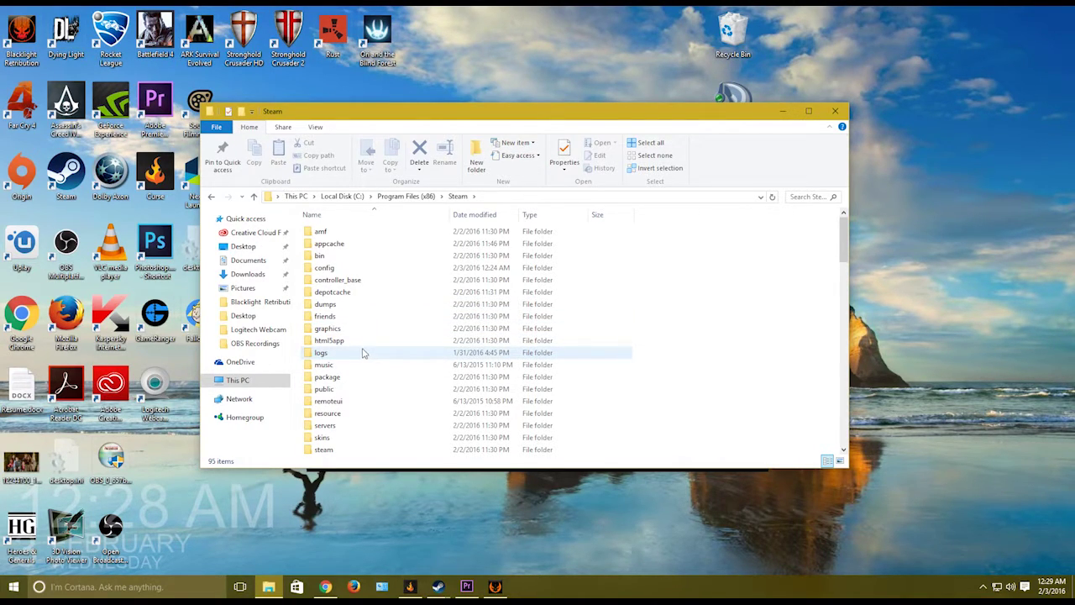
scroll(361, 367, "down", 3)
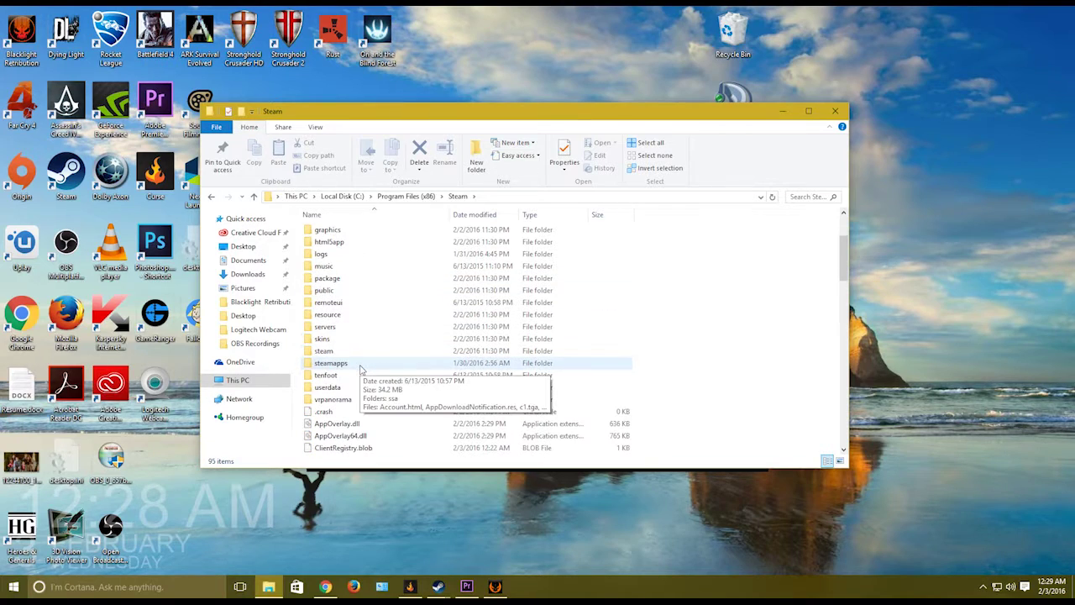
left_click(345, 366)
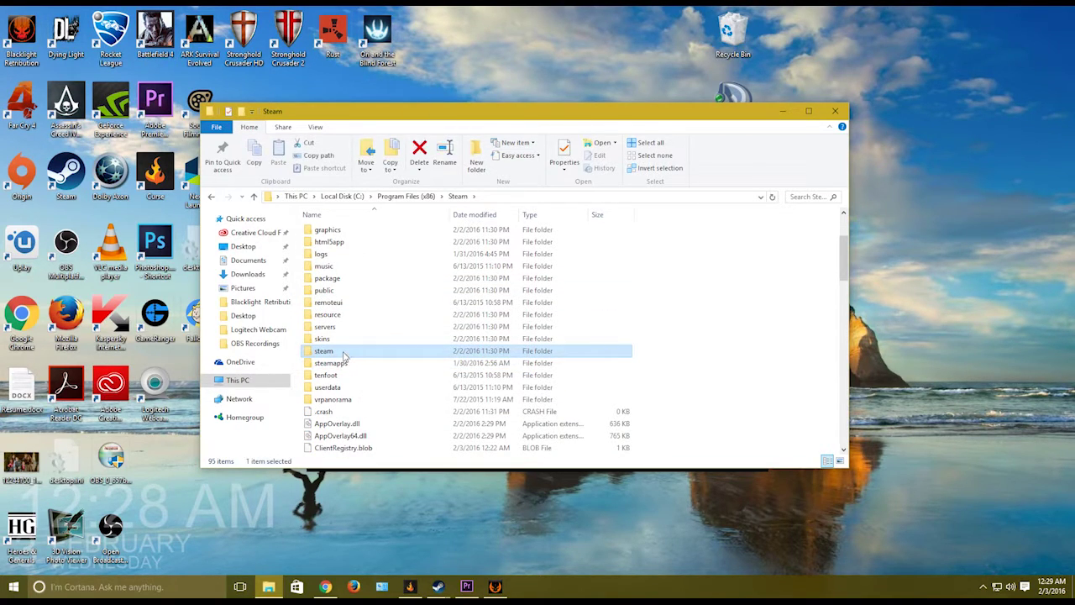
double_click(346, 367)
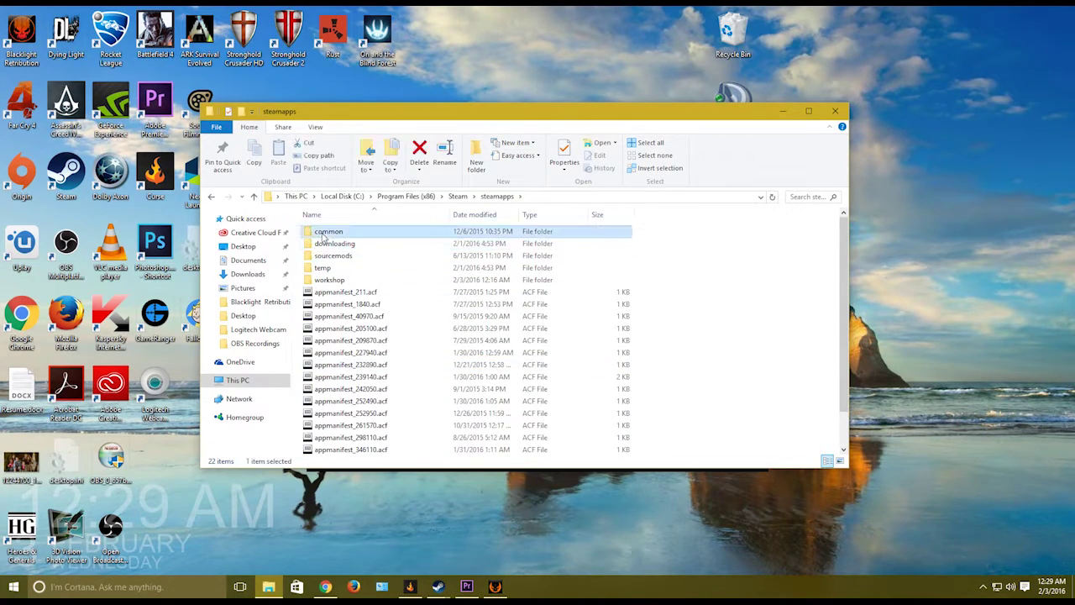
double_click(328, 230)
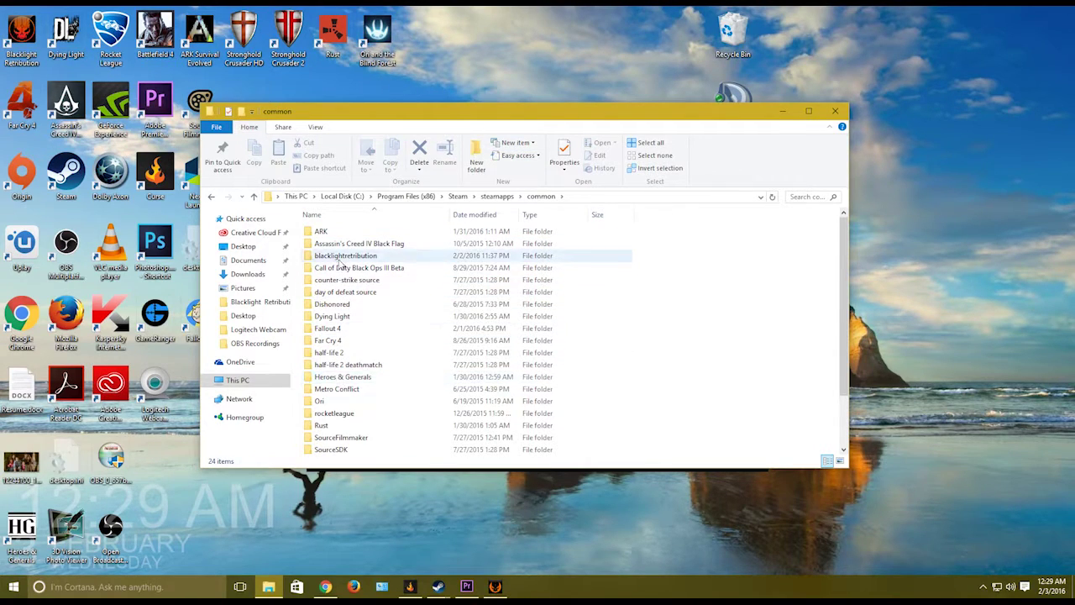
double_click(341, 256)
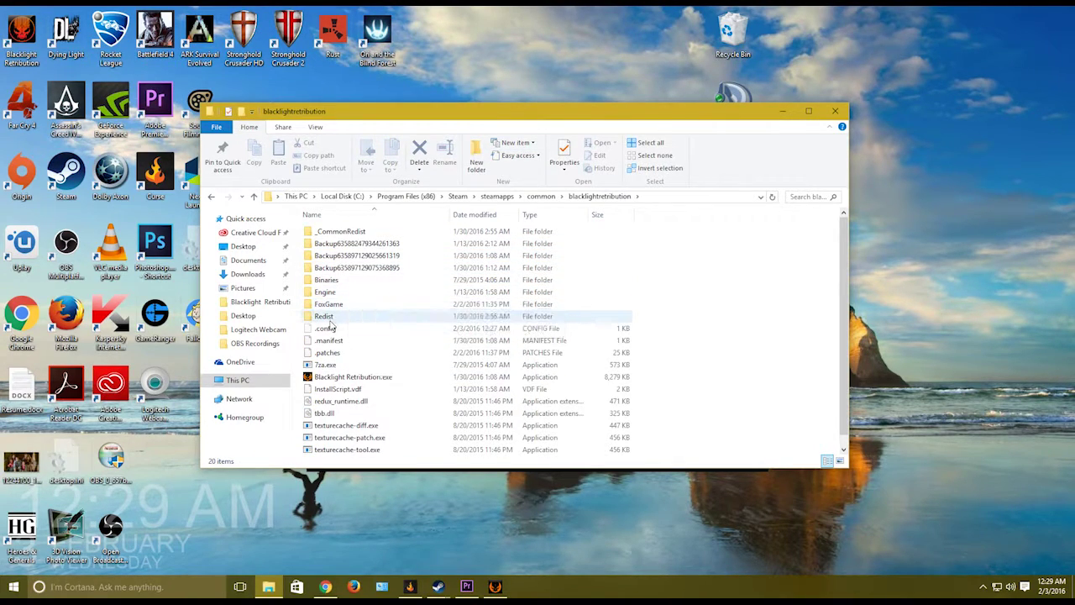
left_click(330, 318)
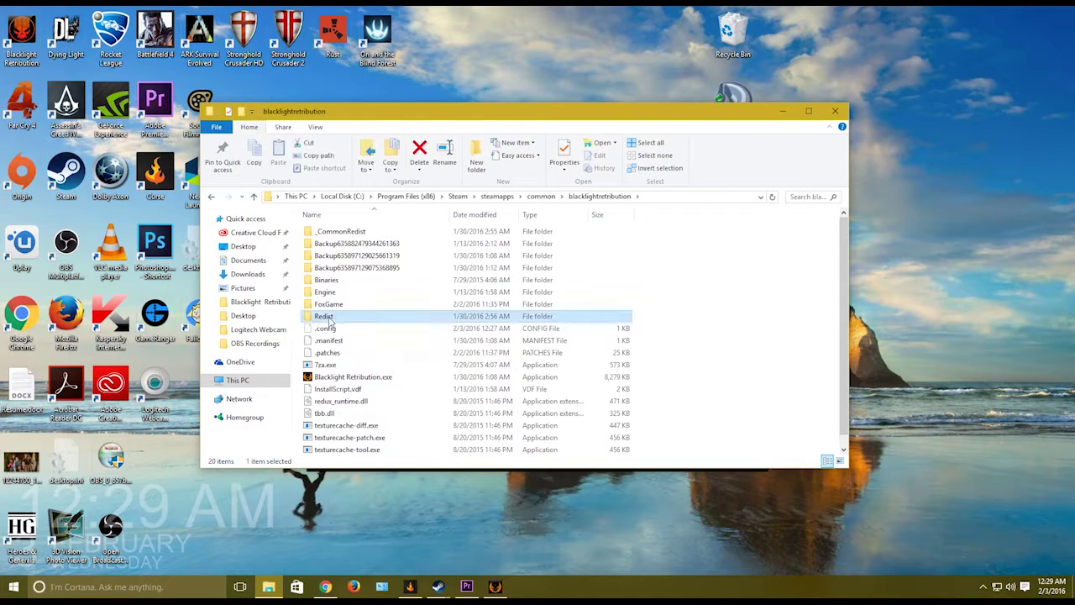
Step: Run pbsvc_blr.exe from Redist as administrator, installing the PunkBuster service and accepting the license
double_click(330, 318)
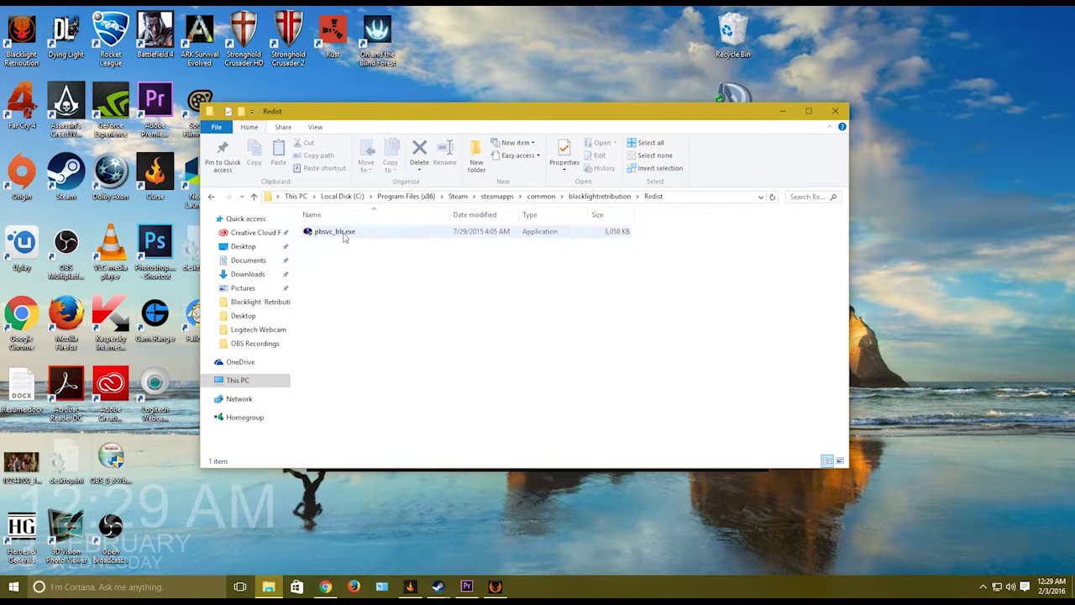
double_click(347, 233)
left_click(595, 323)
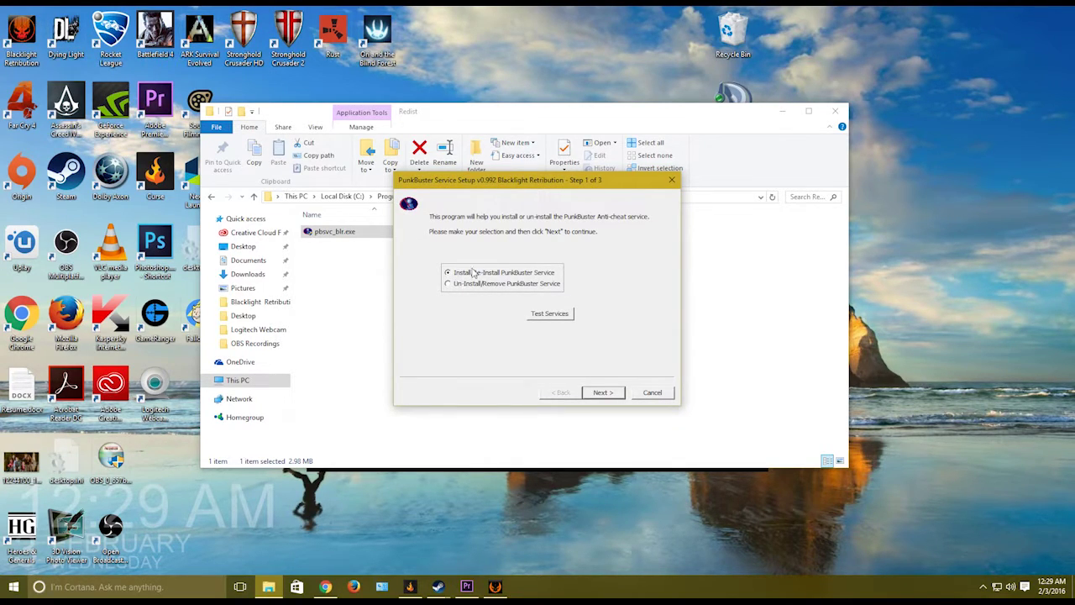
left_click(614, 390)
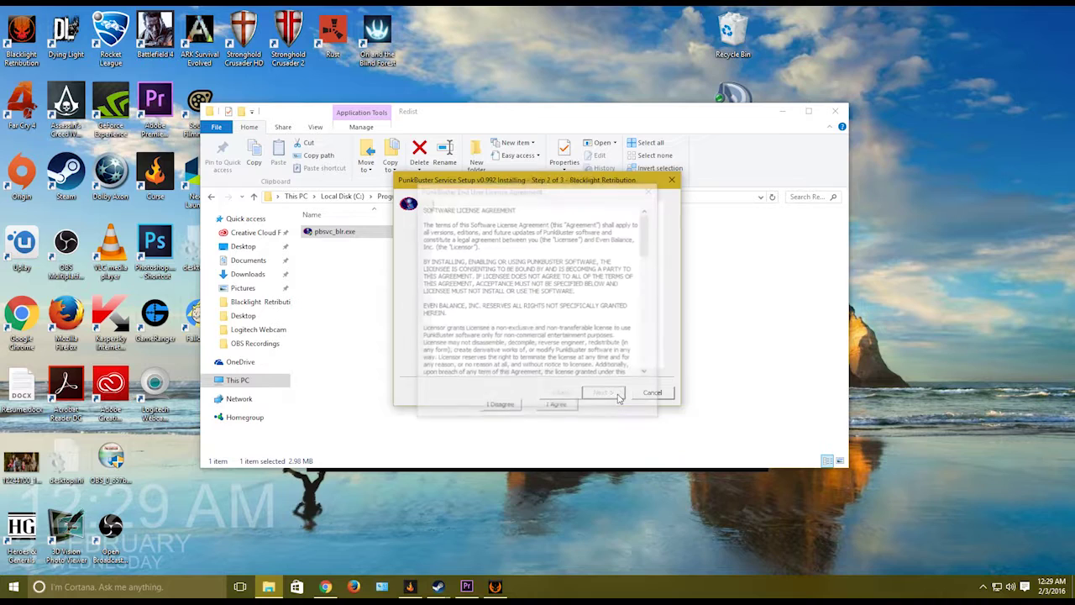
left_click(557, 406)
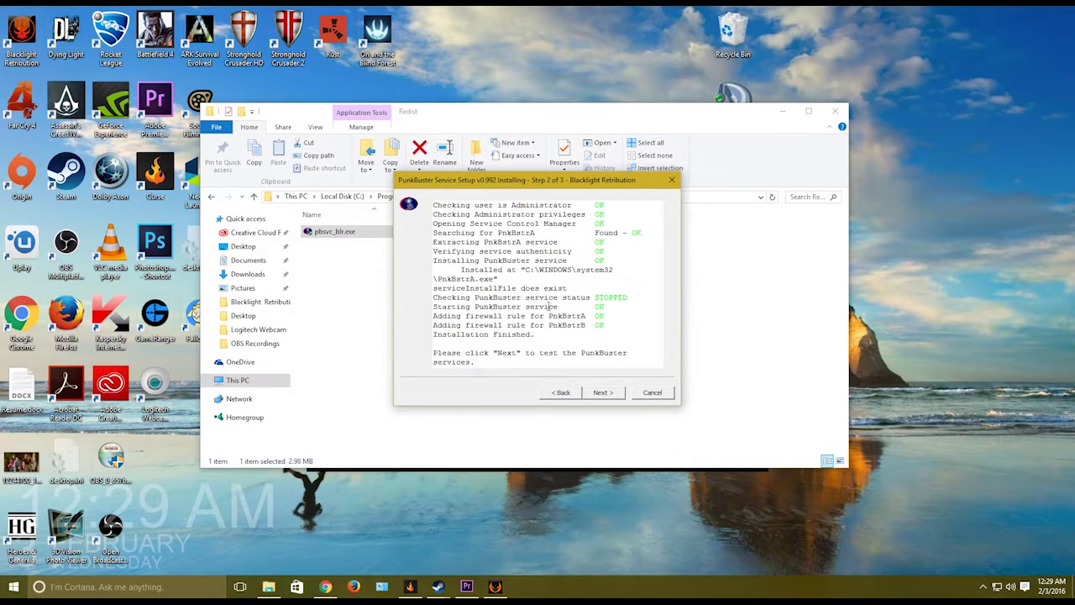
Step: Test the PunkBuster services, then close the setup window and the Redist folder
left_click(598, 393)
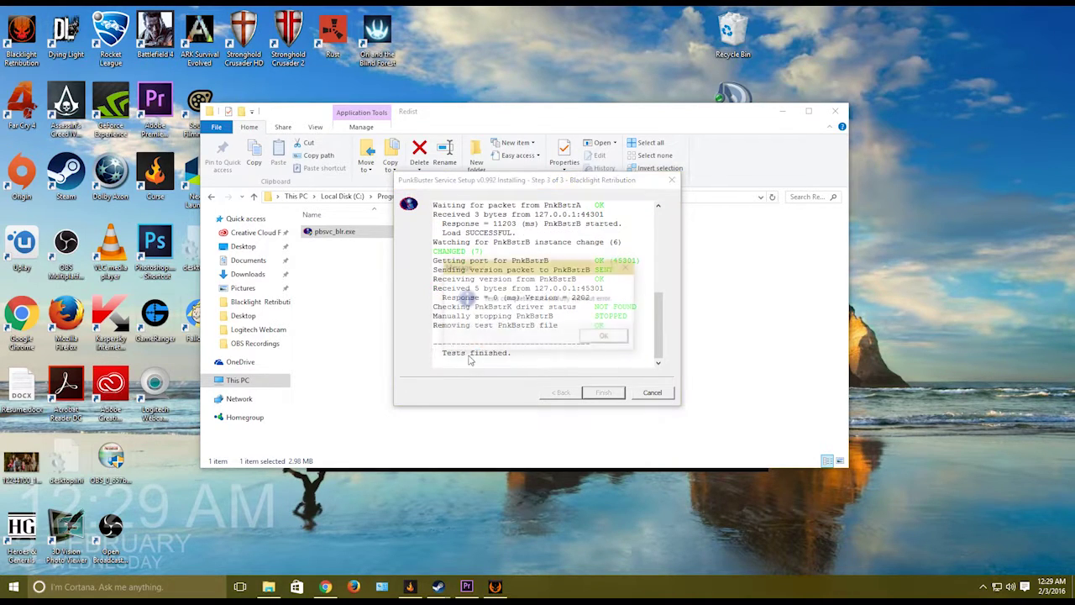
left_click(603, 336)
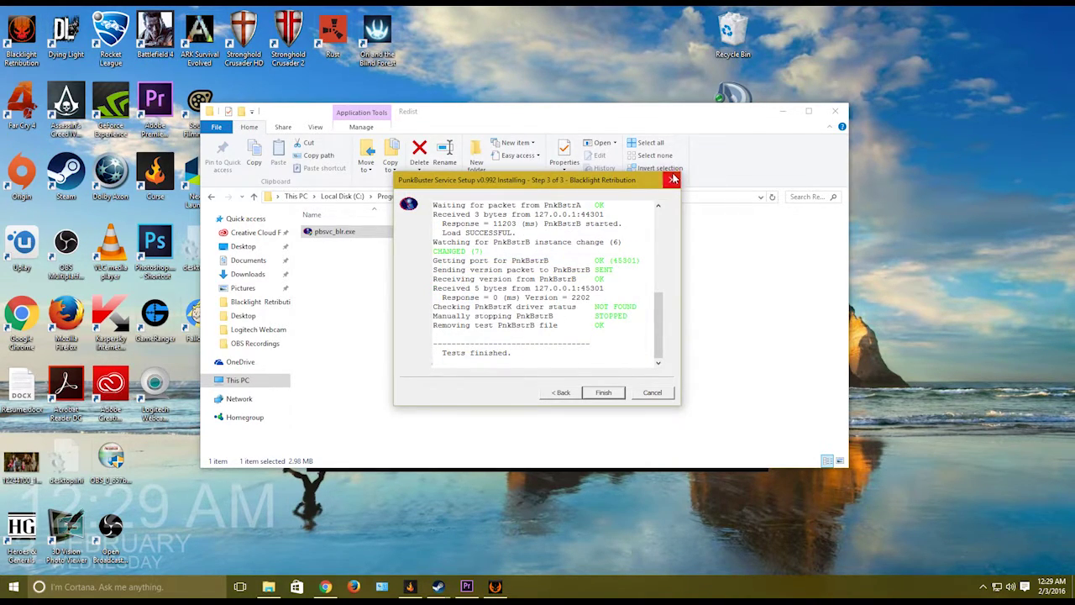
left_click(671, 179)
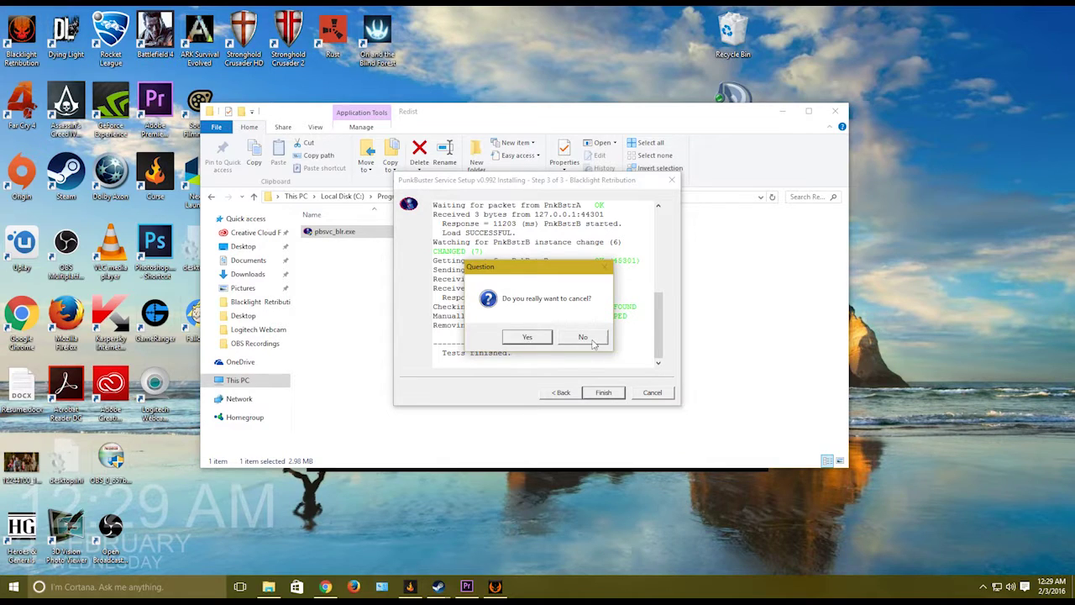
left_click(583, 337)
left_click(603, 392)
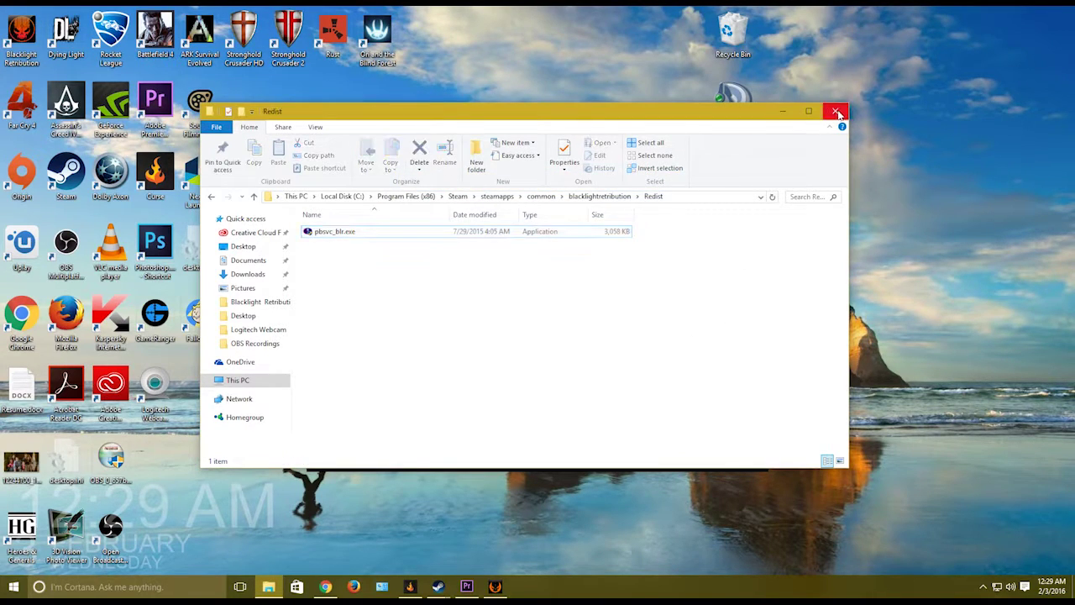
left_click(840, 112)
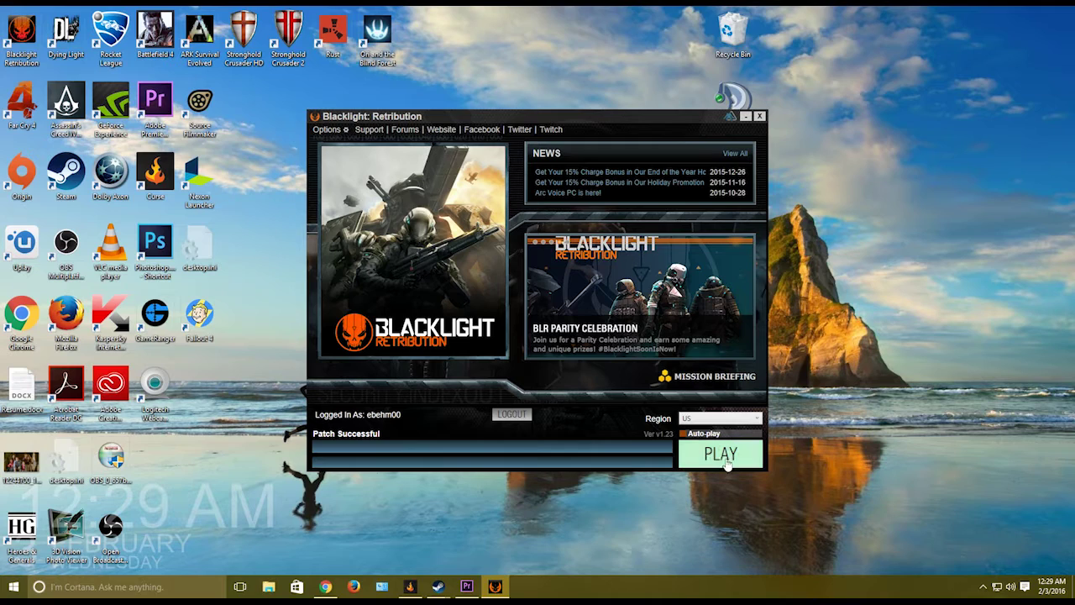
Step: Press PLAY in the Blacklight: Retribution launcher to load the game's main menu
left_click(727, 462)
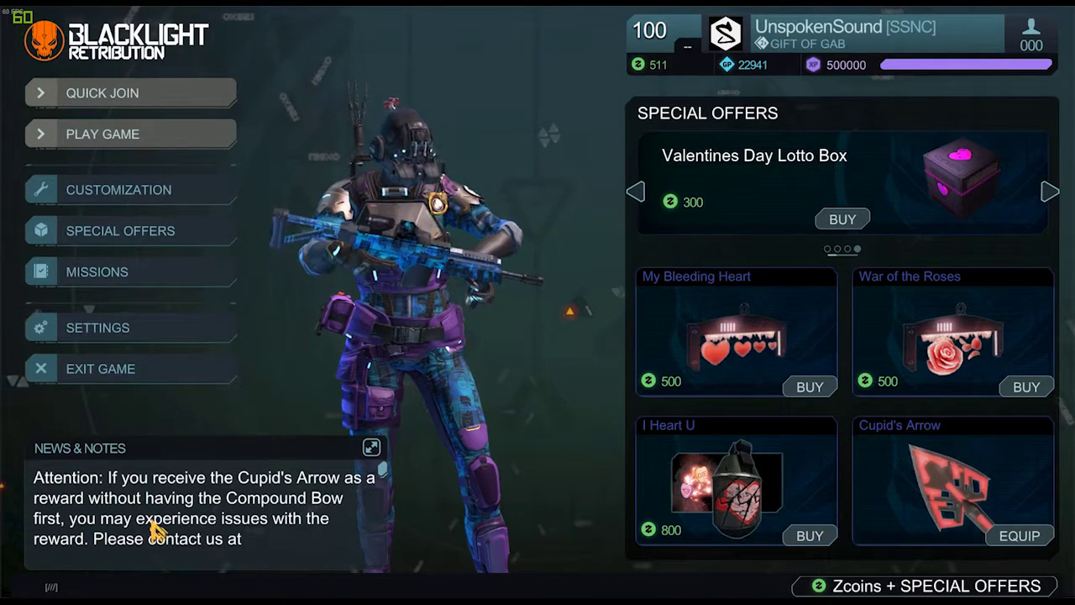
Step: Join the E2 DOM DOM server from the Play Game server browser
left_click(132, 136)
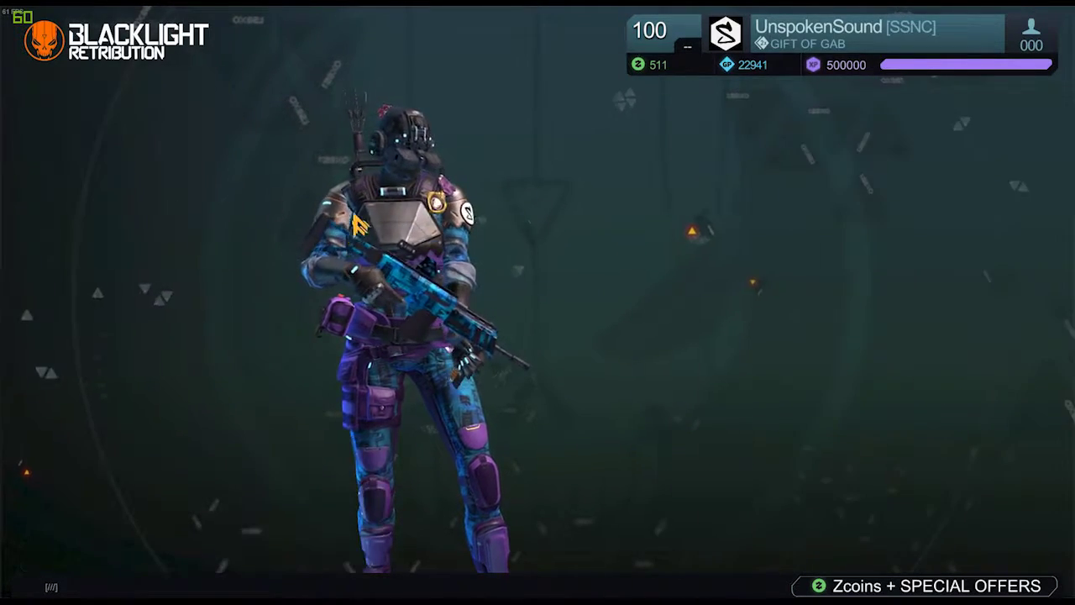
left_click(139, 189)
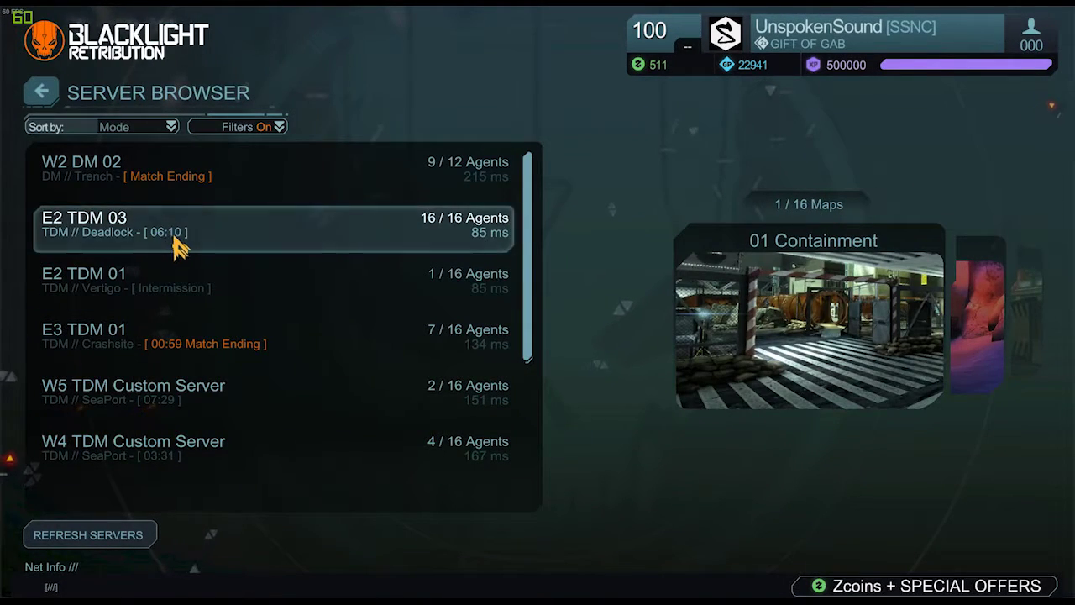
scroll(149, 356, "down", 4)
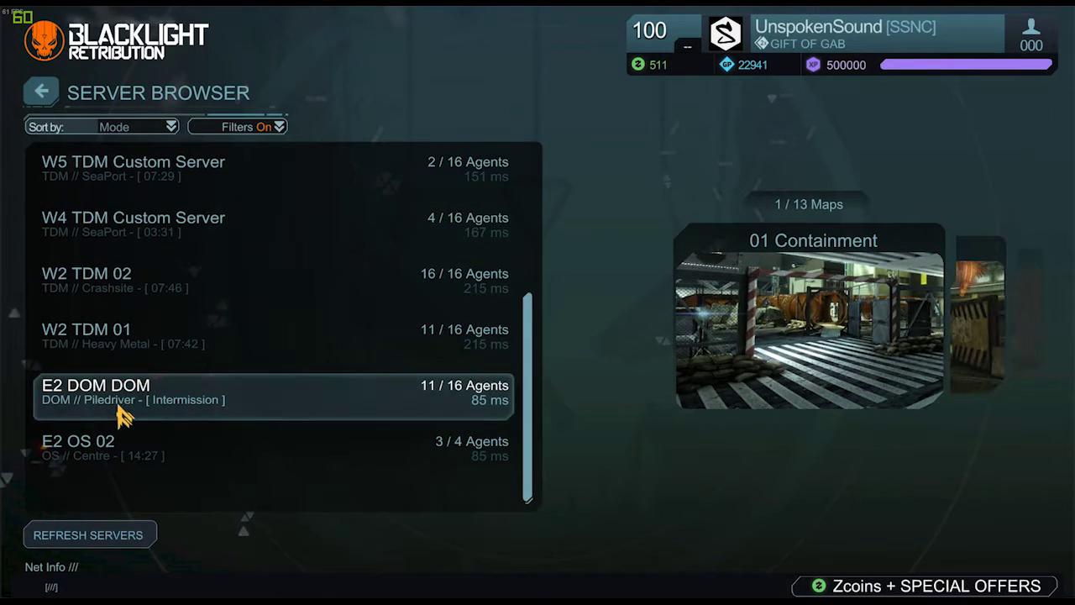
left_click(132, 410)
left_click(103, 430)
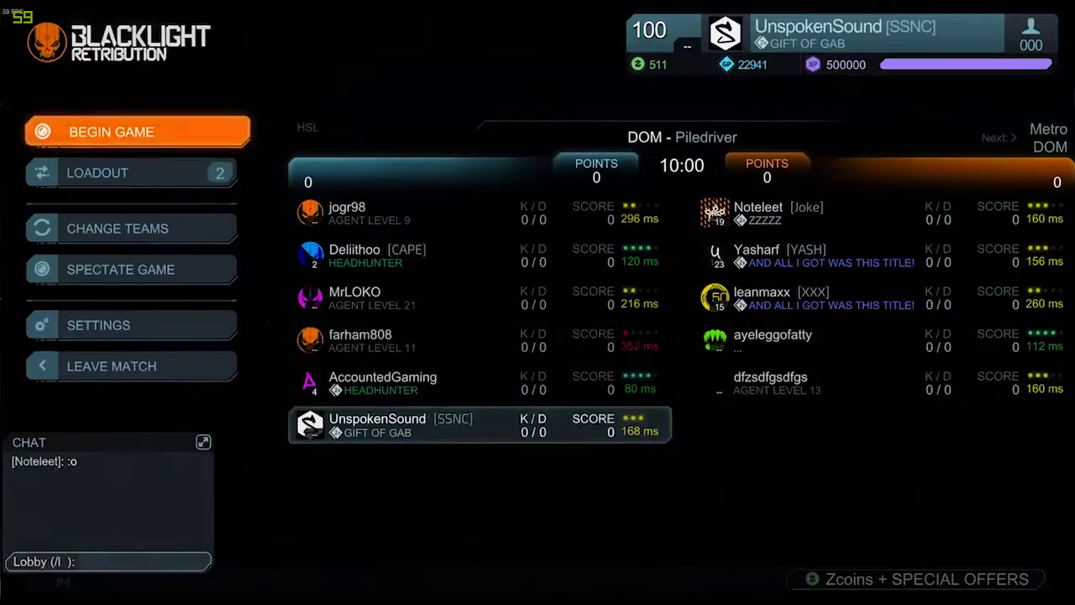
Step: Spawn into the match and move through the railing corridor toward the warehouse using the visor
left_click(210, 147)
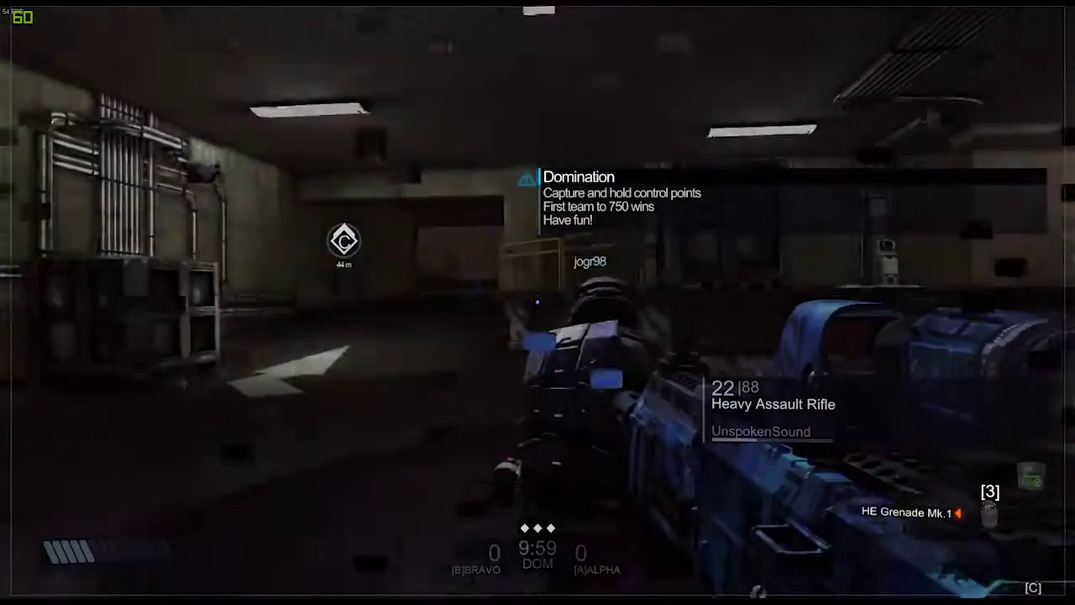
key("f")
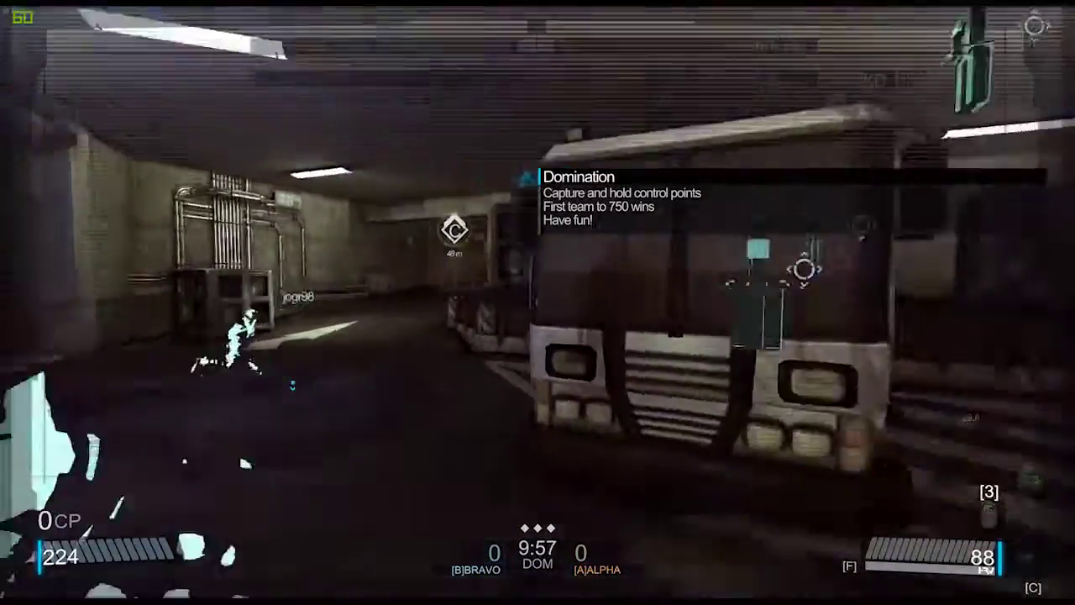
key("f")
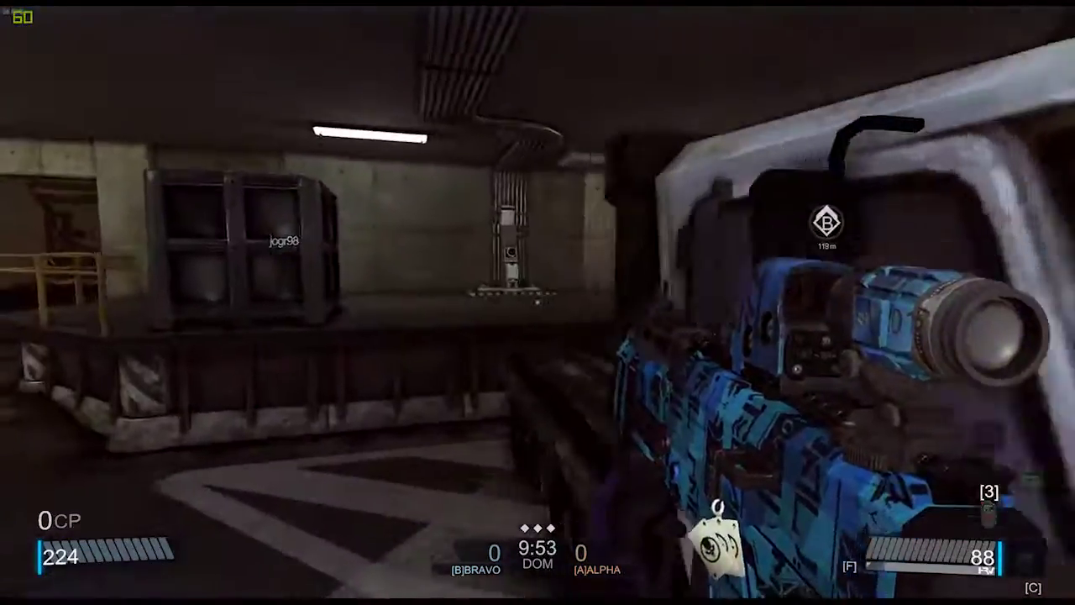
key("f")
key("shift+w")
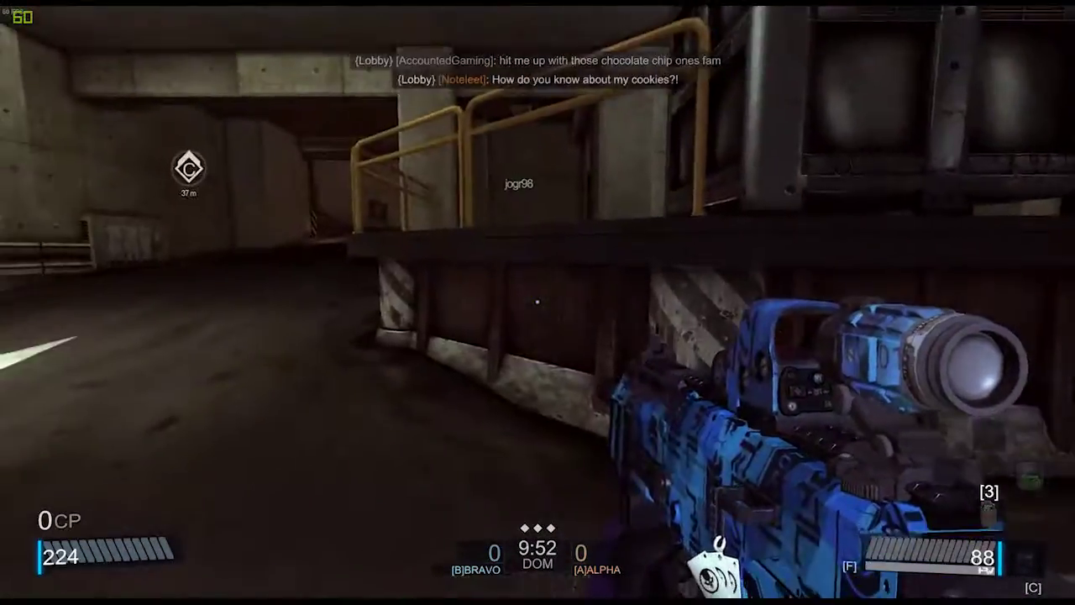
key("f")
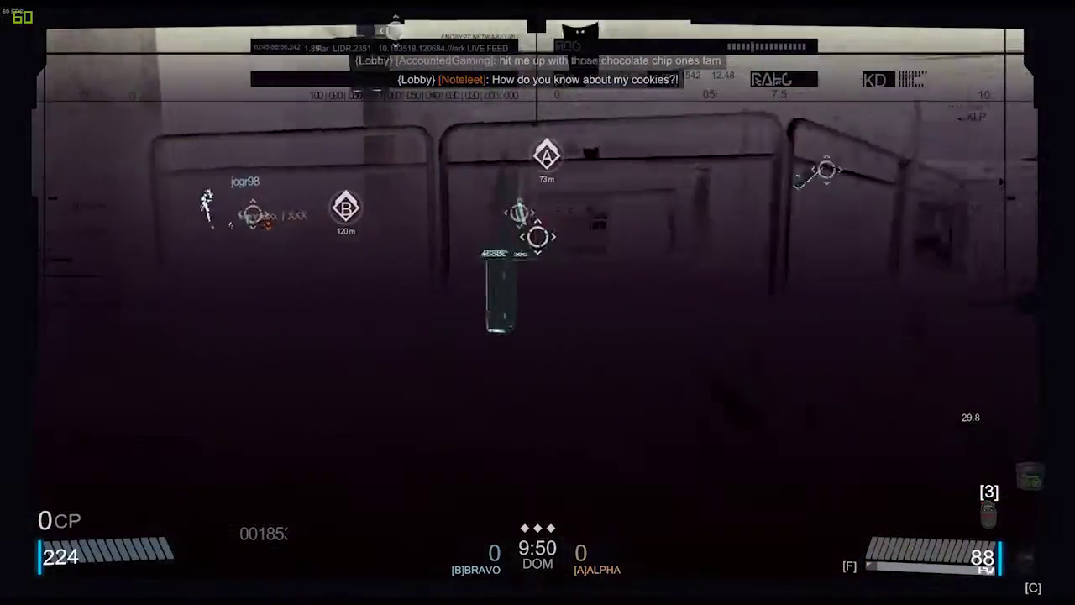
key("f")
key("w")
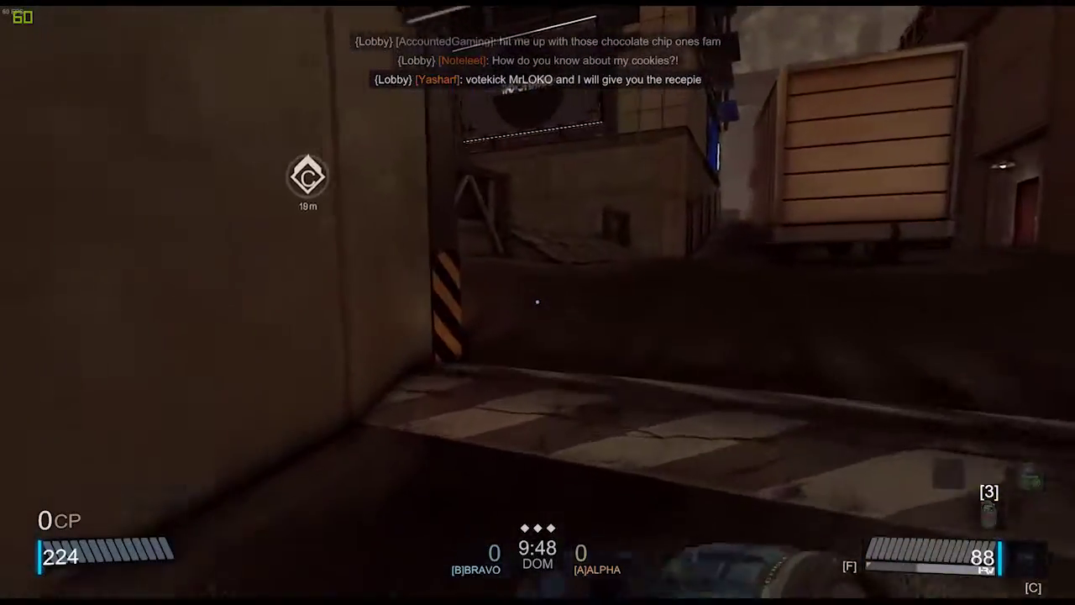
key("shift+w")
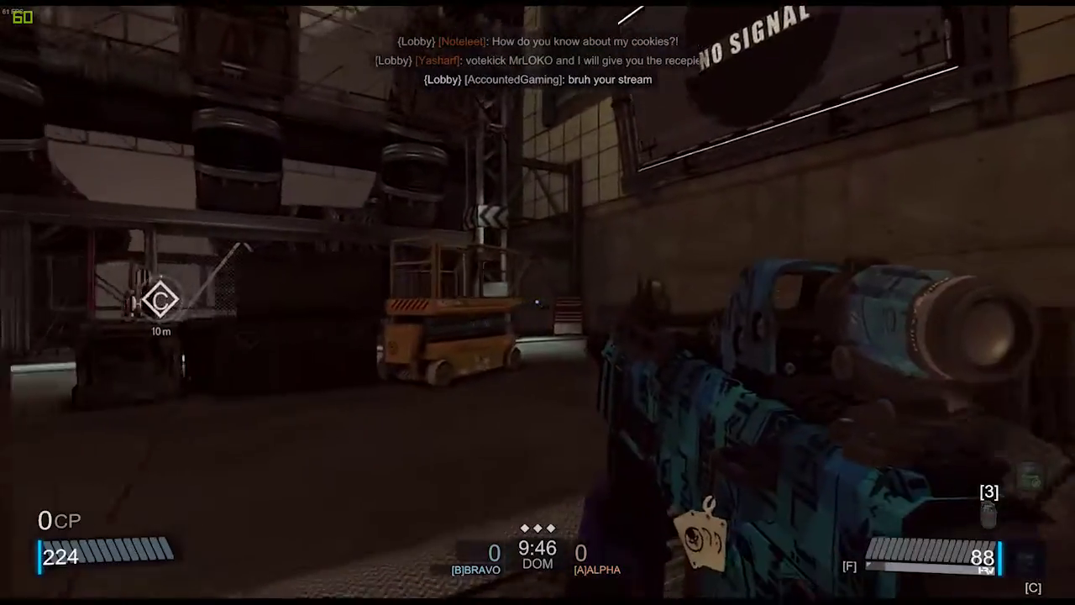
Step: Reach capture point C and complete the A/D hacking minigame
key("w")
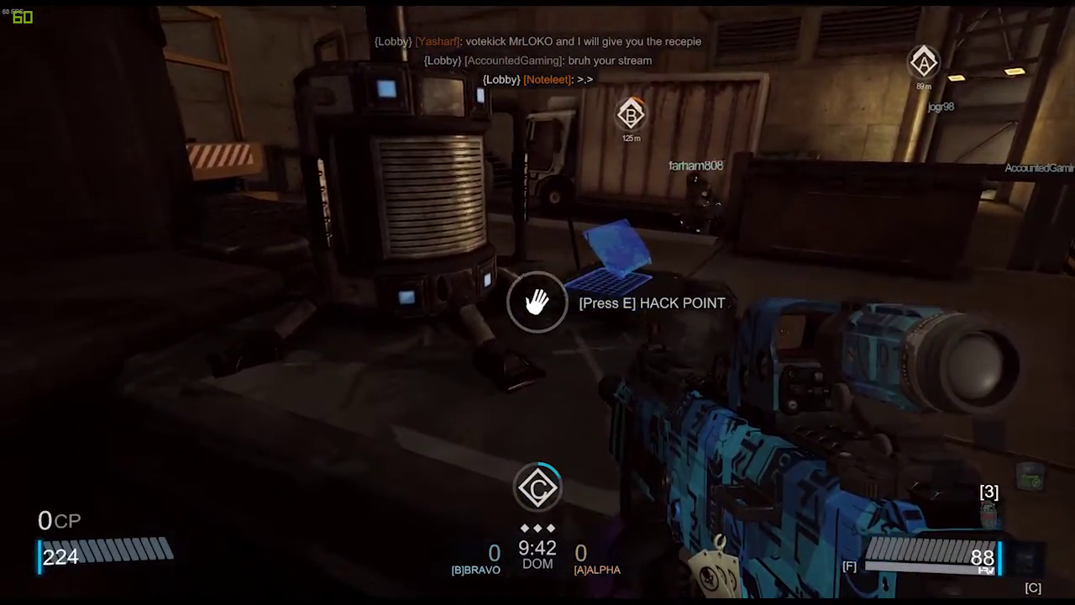
key("e")
key("a")
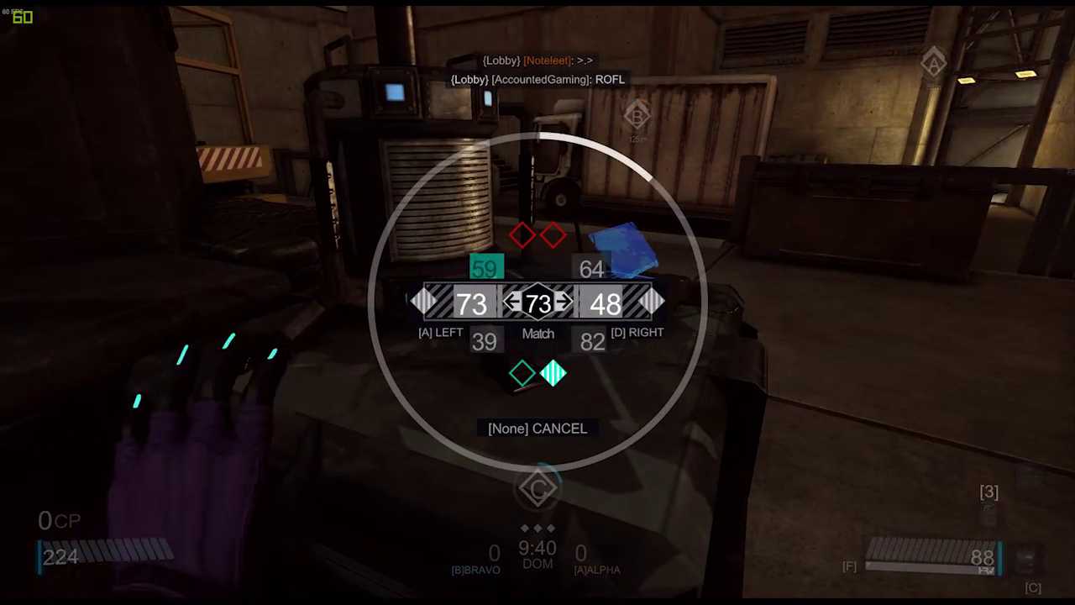
key("a")
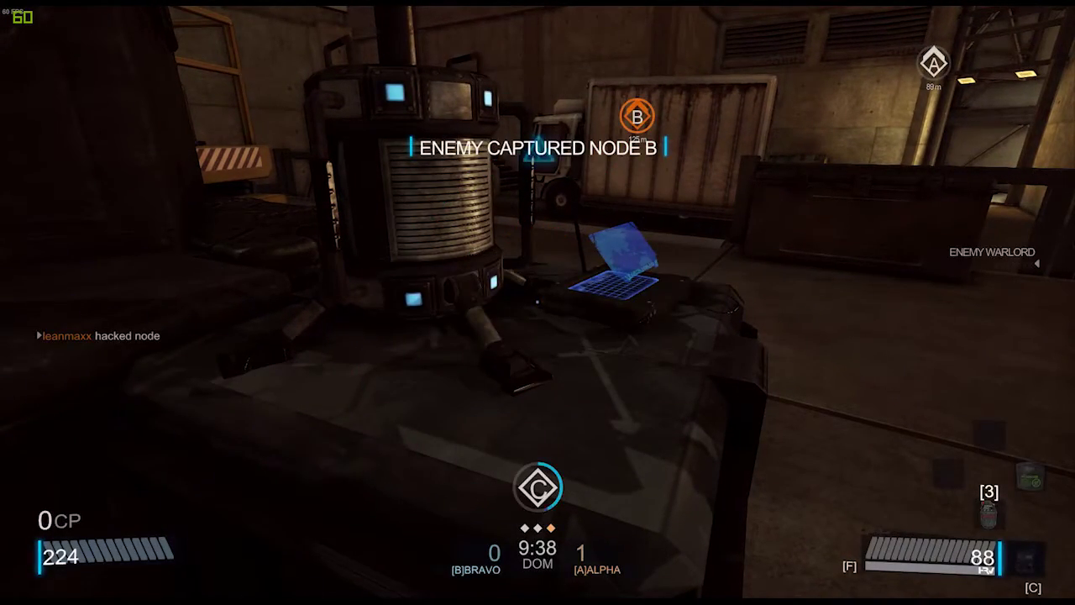